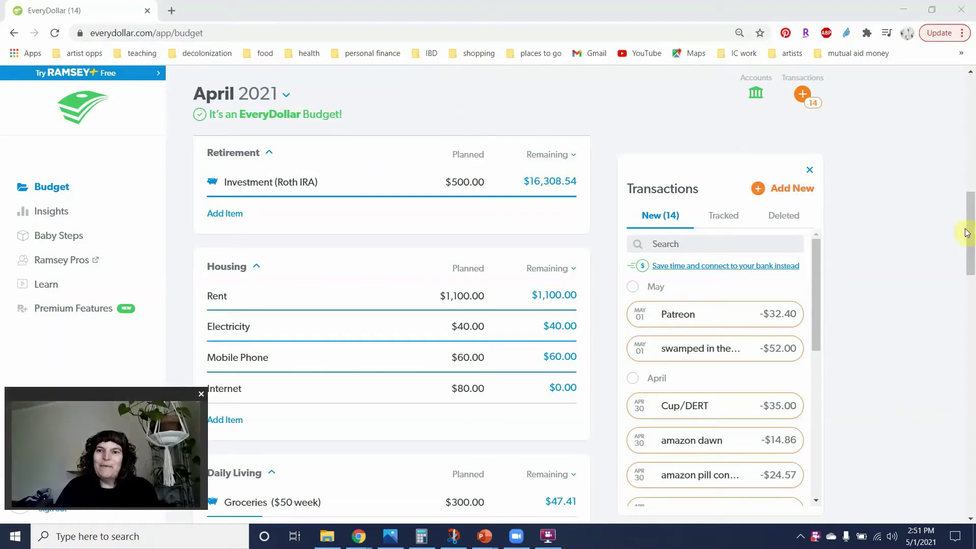
- Scroll the budget up to Income for April and move the Transactions list to the 14 untracked April entries
scroll(974, 233, up, 10)
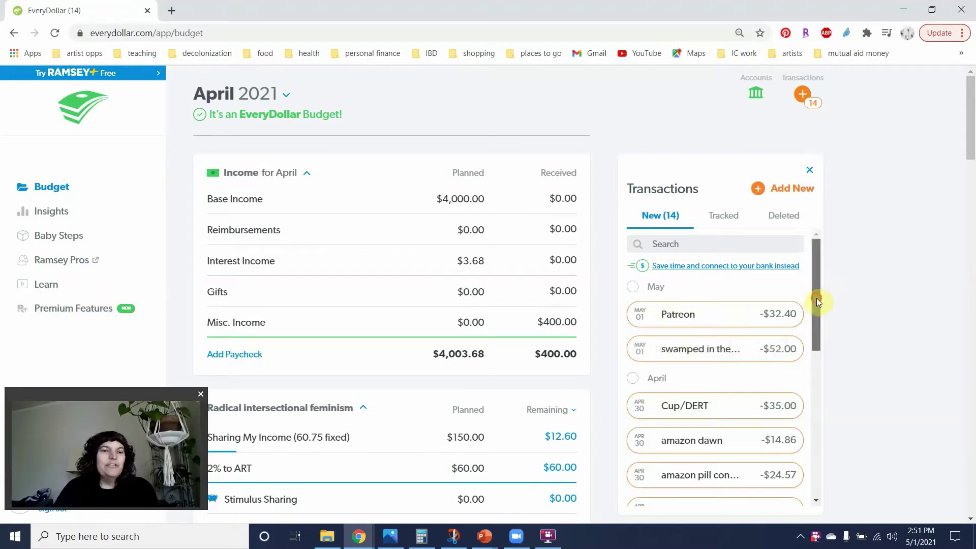
drag(816, 298, 819, 357)
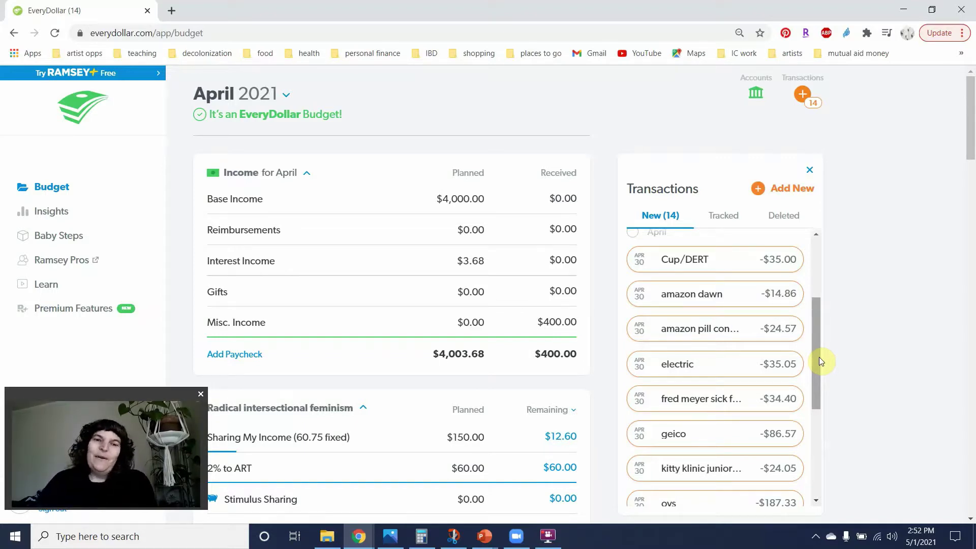
mouse_move(819, 357)
mouse_down()
mouse_move(817, 303)
mouse_move(831, 364)
mouse_up()
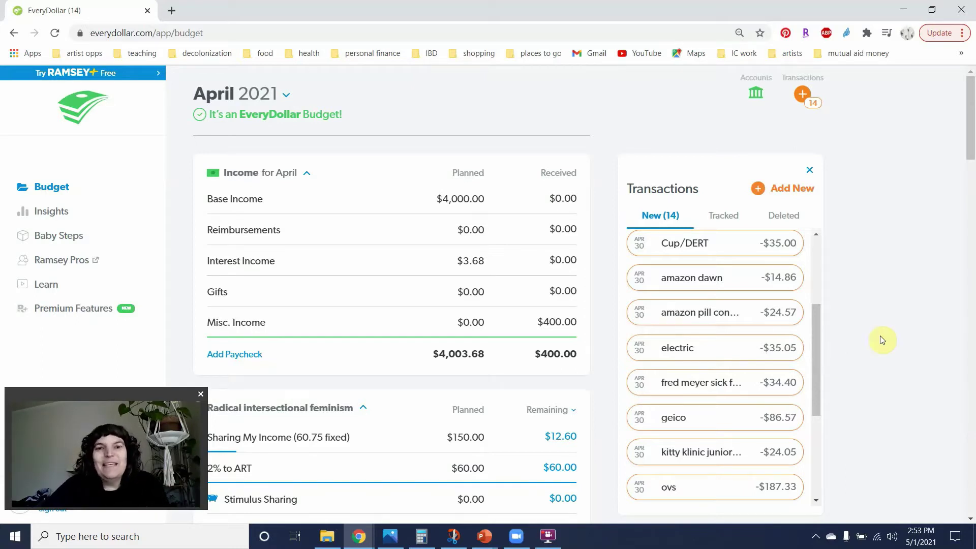
- Adjust the Transactions list and scroll the budget down to the Radical intersectional feminism and Savings groups
mouse_move(747, 351)
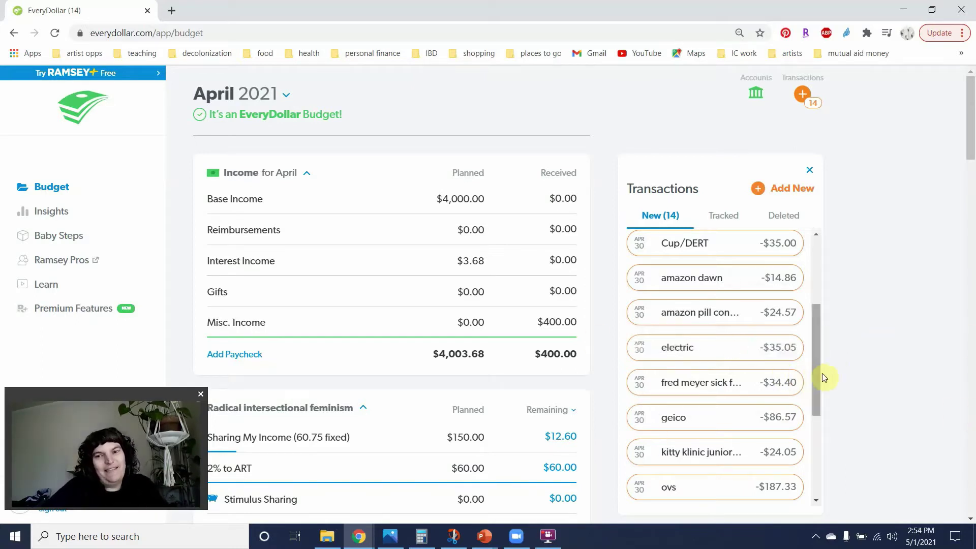
drag(819, 375, 818, 361)
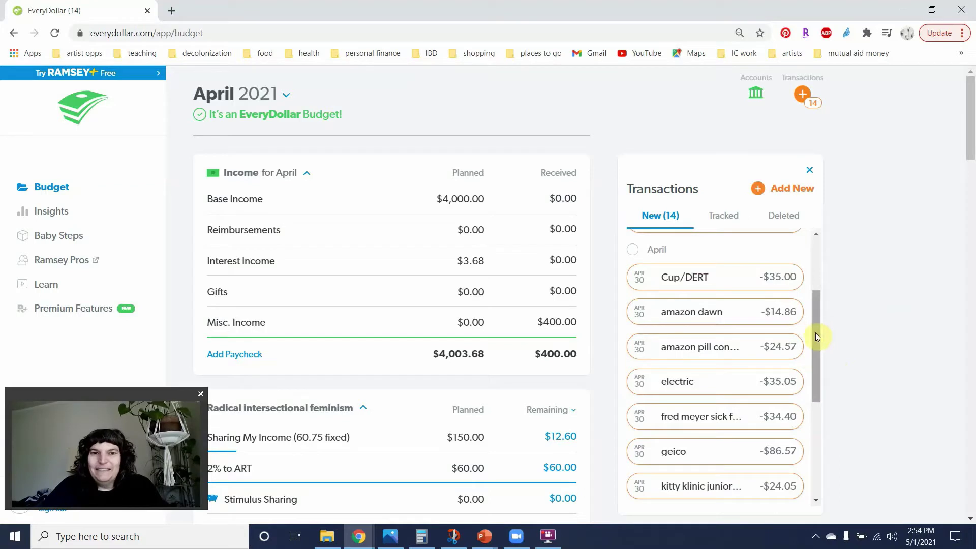
drag(815, 332, 816, 347)
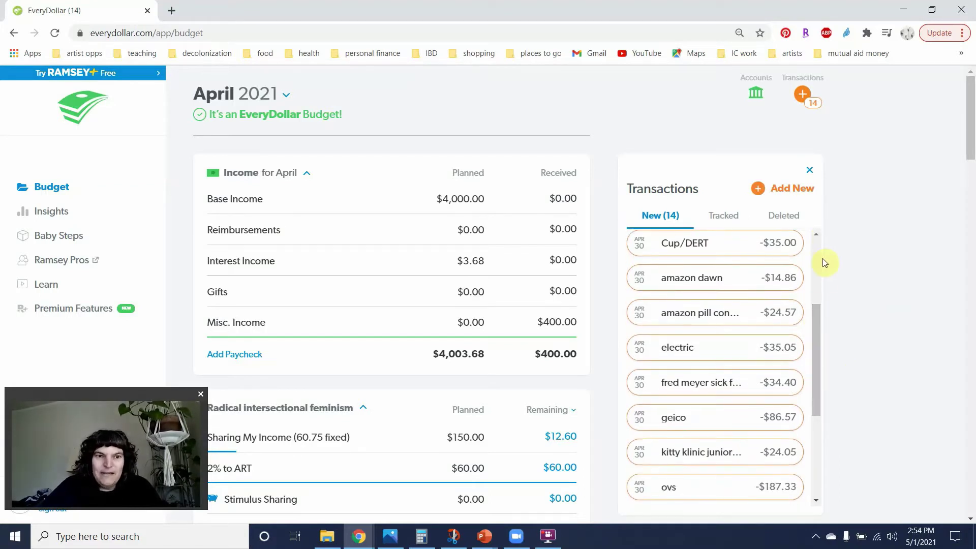
drag(971, 138, 973, 174)
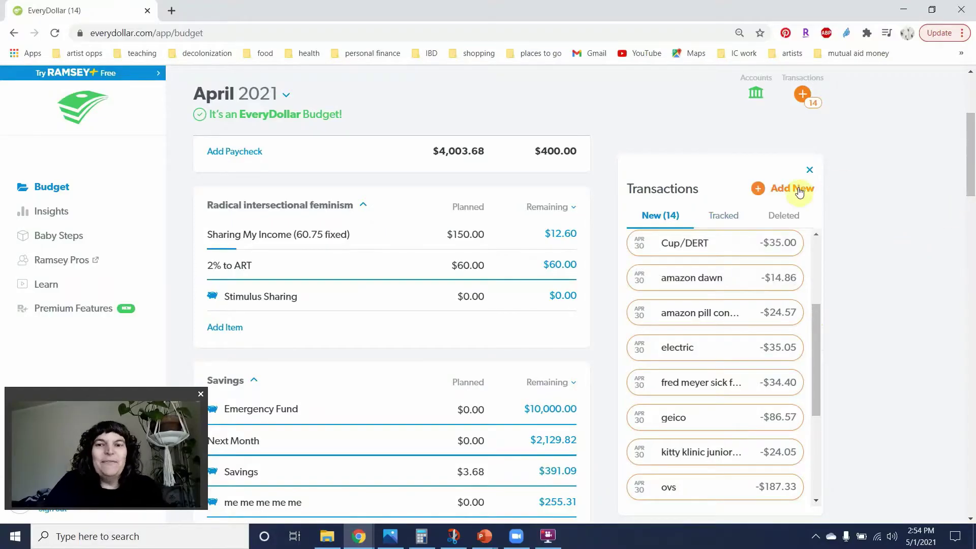
- Track the Cup/DERT transaction under the 2% to ART line, leaving $25.00 remaining
mouse_move(734, 238)
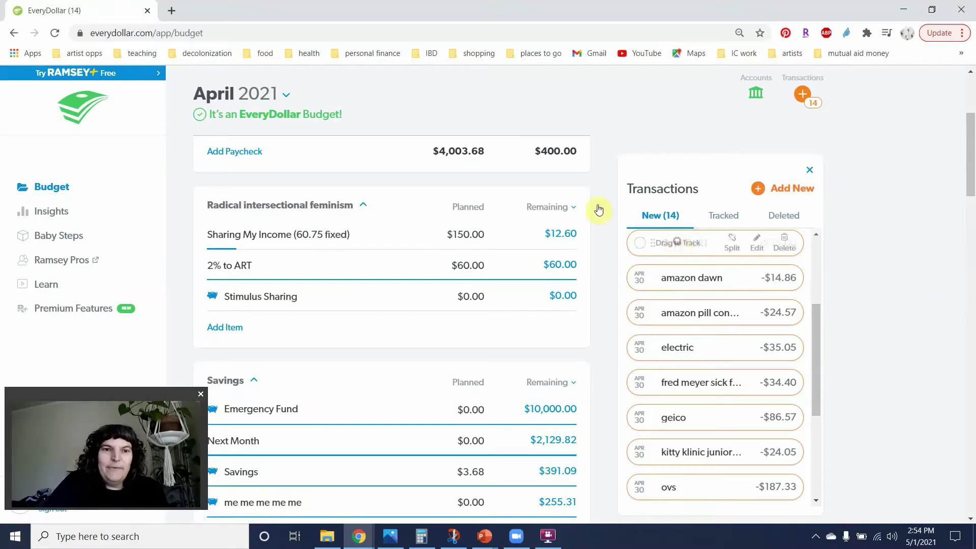
drag(658, 243, 334, 270)
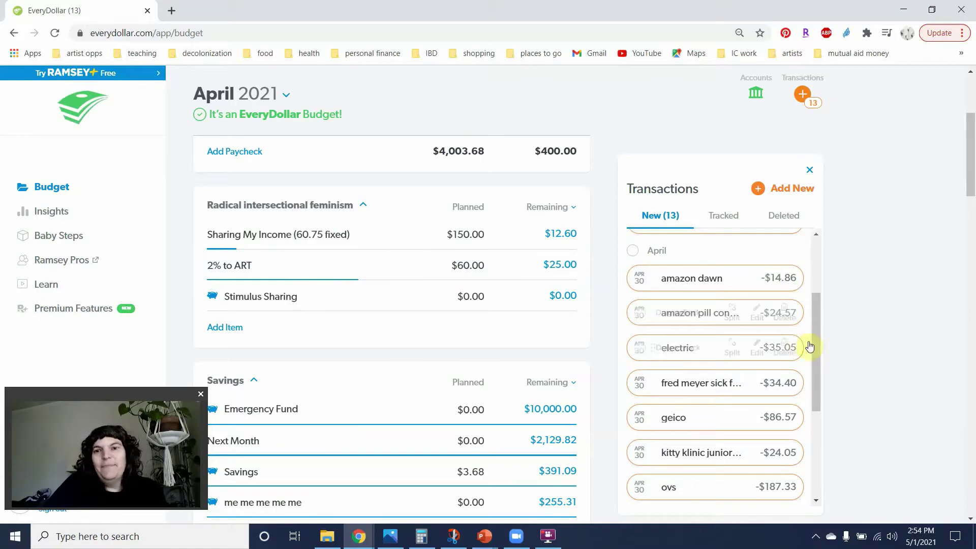
drag(970, 160, 973, 269)
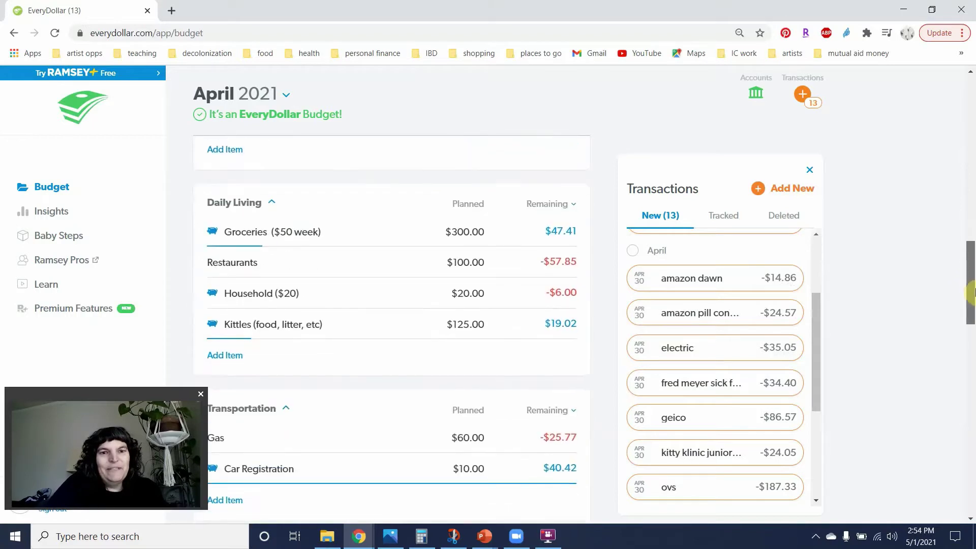
- Track the amazon dawn purchase under the Household line
scroll(972, 293, down, 2)
scroll(972, 289, up, 2)
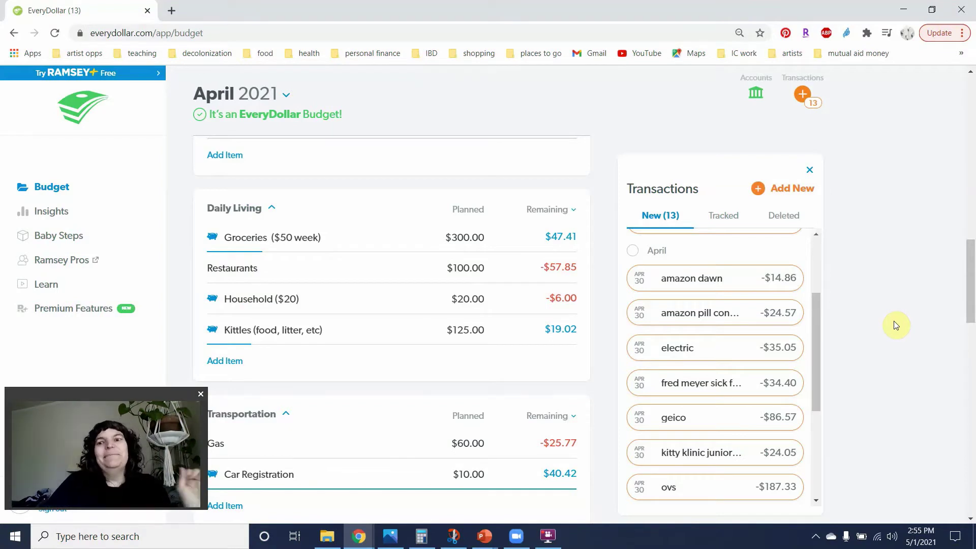
mouse_move(677, 288)
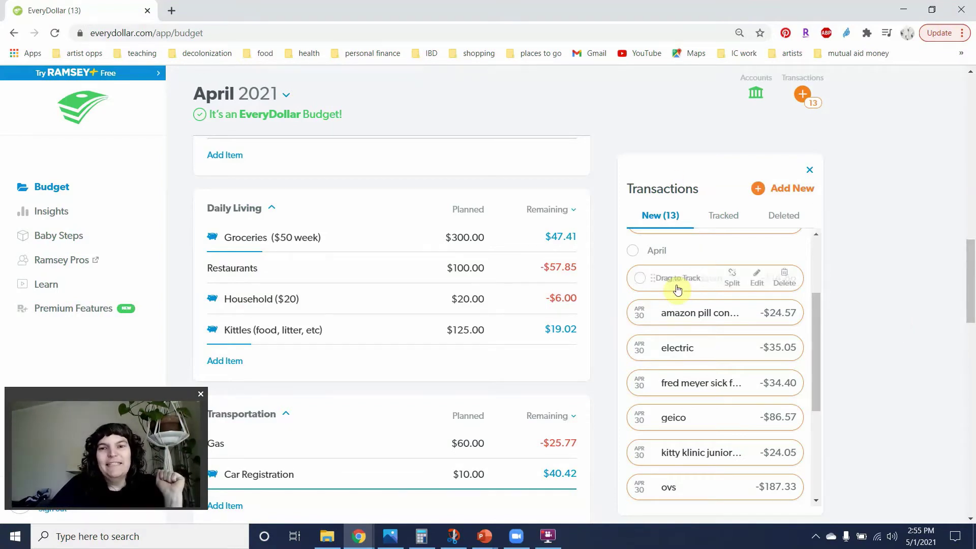
drag(678, 281, 378, 300)
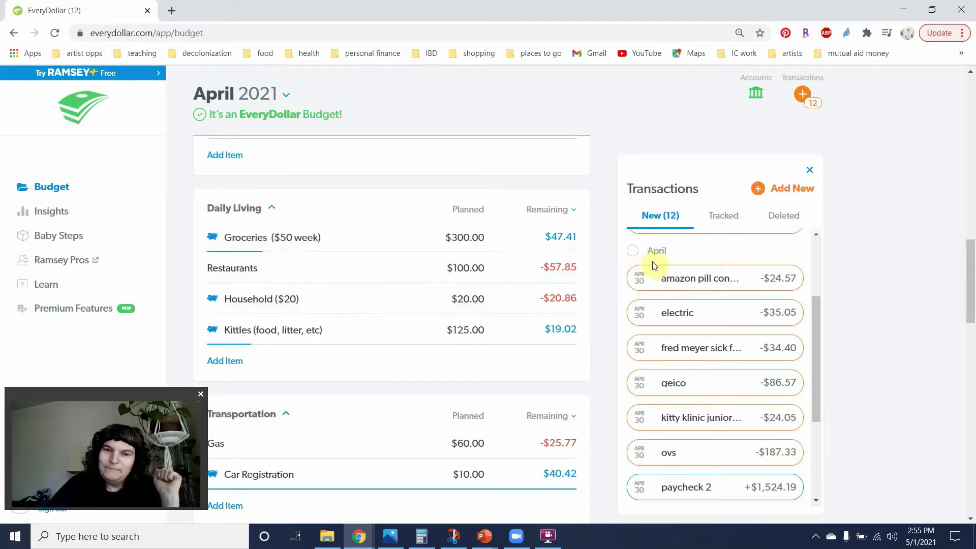
- Track the $24.57 amazon pill charge under Household, leaving -$45.43 remaining
mouse_move(811, 289)
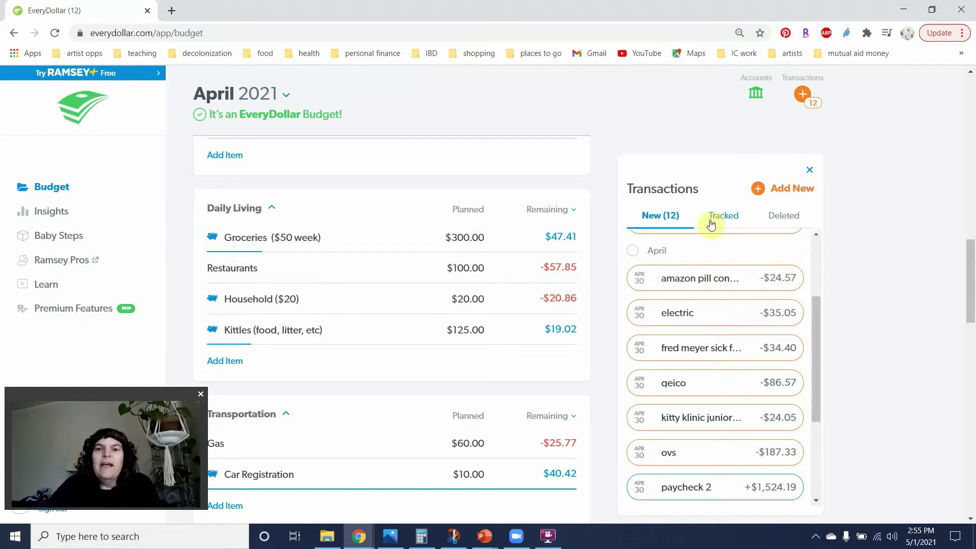
mouse_move(684, 279)
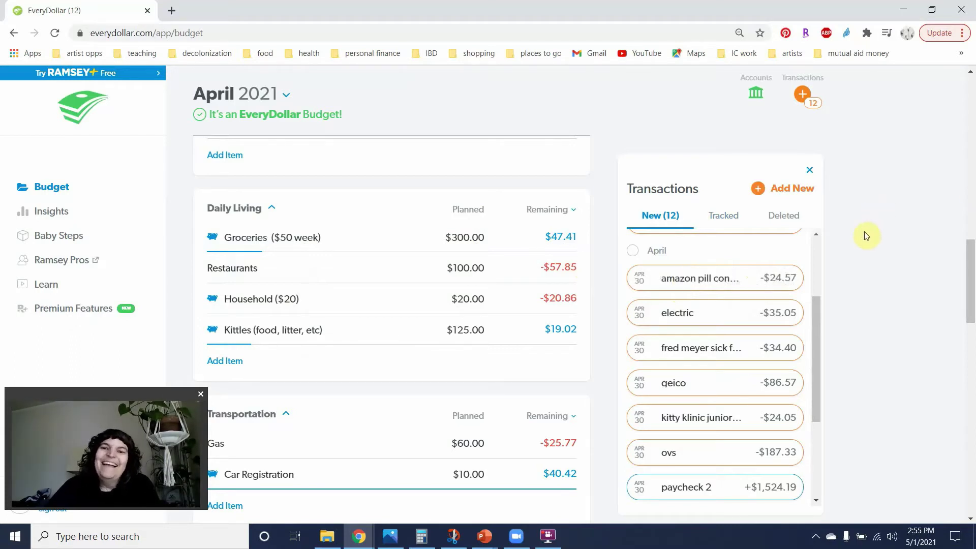
mouse_move(730, 283)
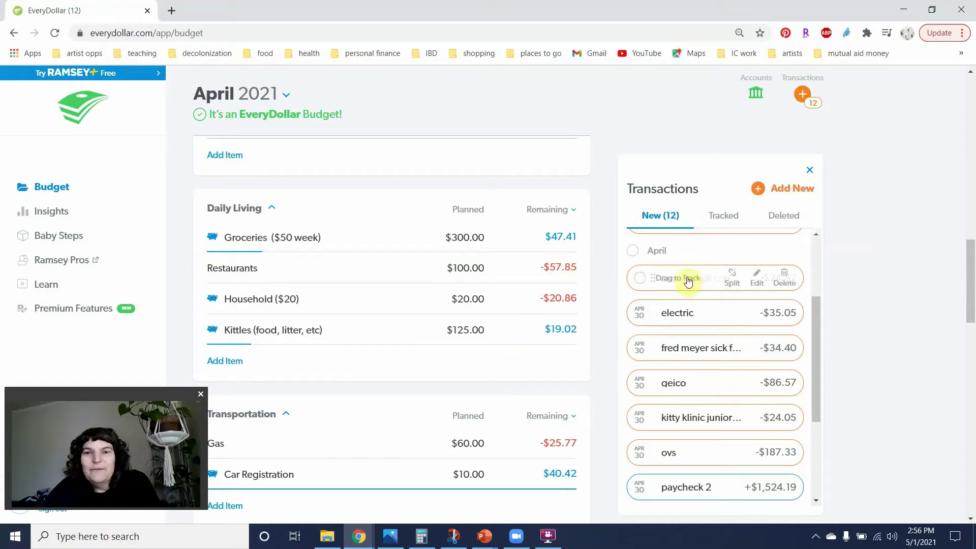
drag(674, 277, 308, 298)
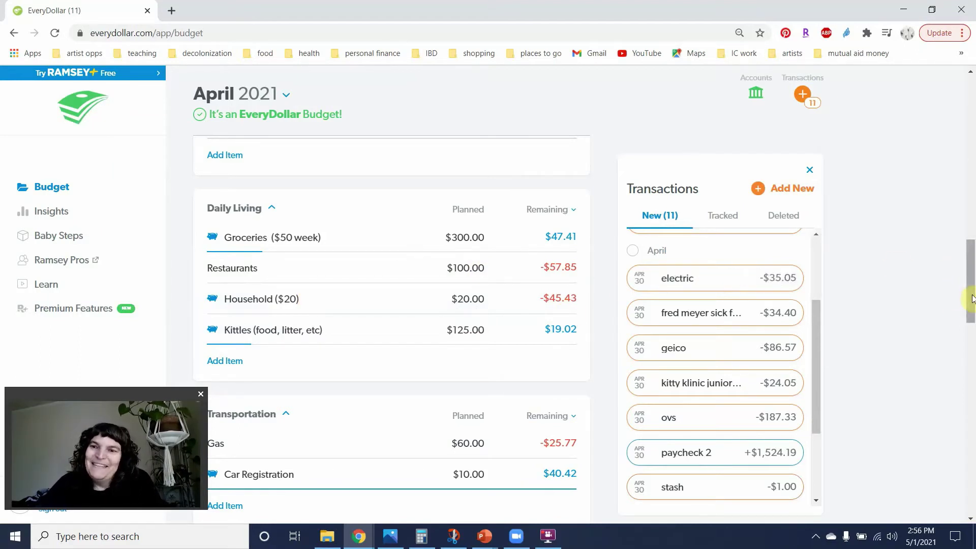
drag(971, 295, 972, 267)
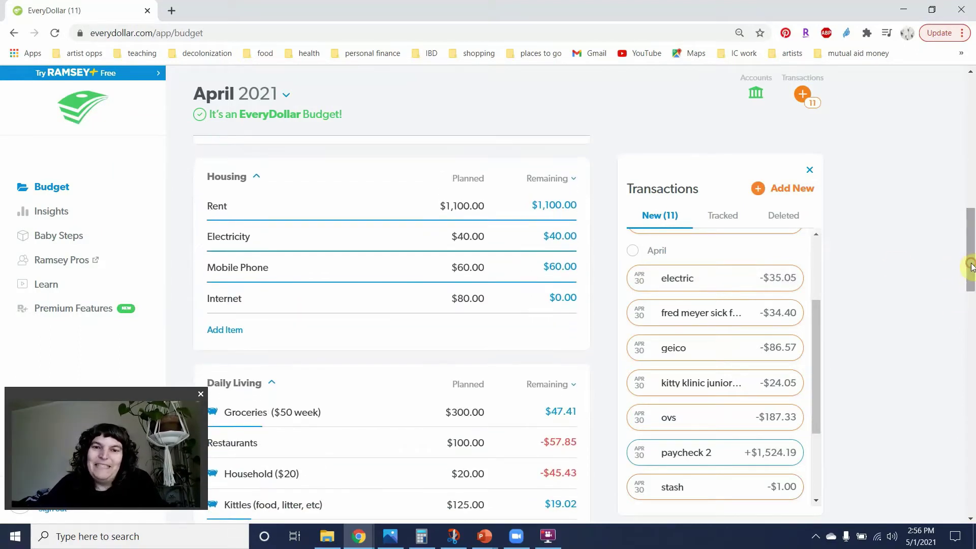
- Track the electric payment under Electricity in Housing, leaving $4.95 remaining
drag(678, 279, 457, 241)
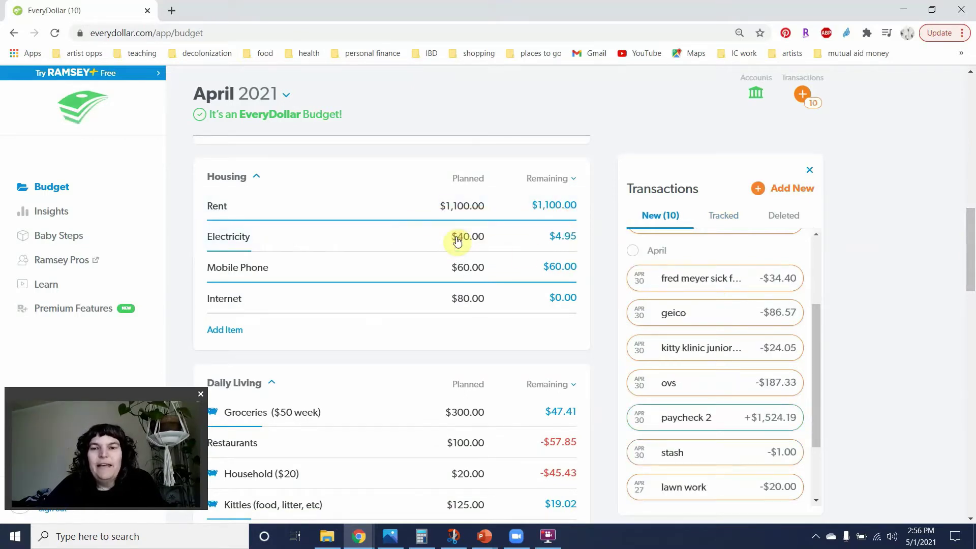
drag(972, 247, 972, 271)
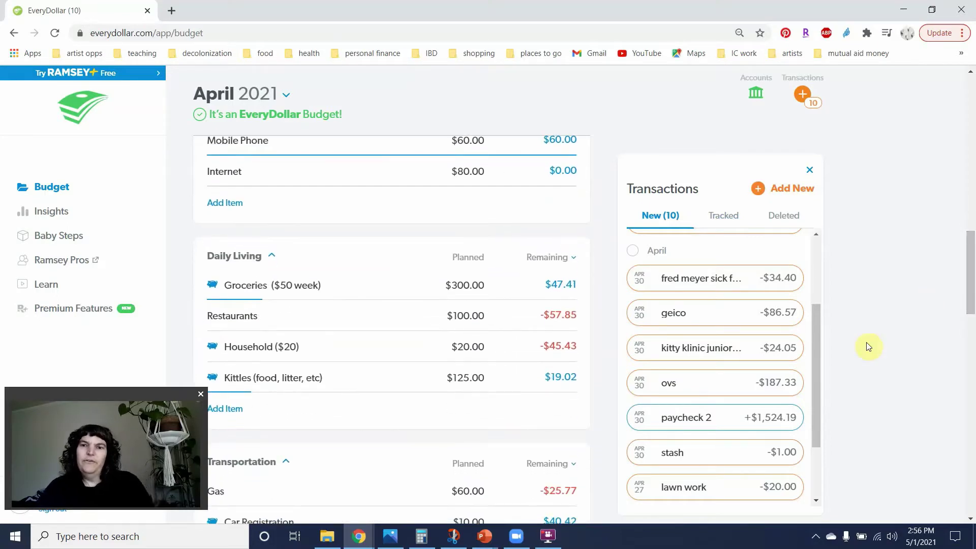
mouse_move(816, 370)
mouse_down()
mouse_move(820, 417)
mouse_move(819, 365)
mouse_up()
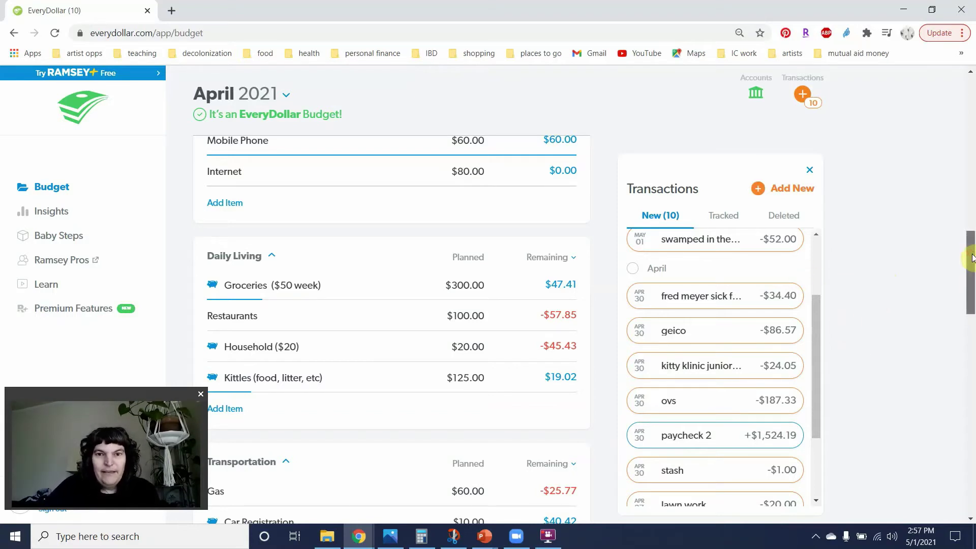
- Track the $34.40 fred meyer purchase under Groceries, leaving $13.01 remaining
drag(972, 257, 971, 258)
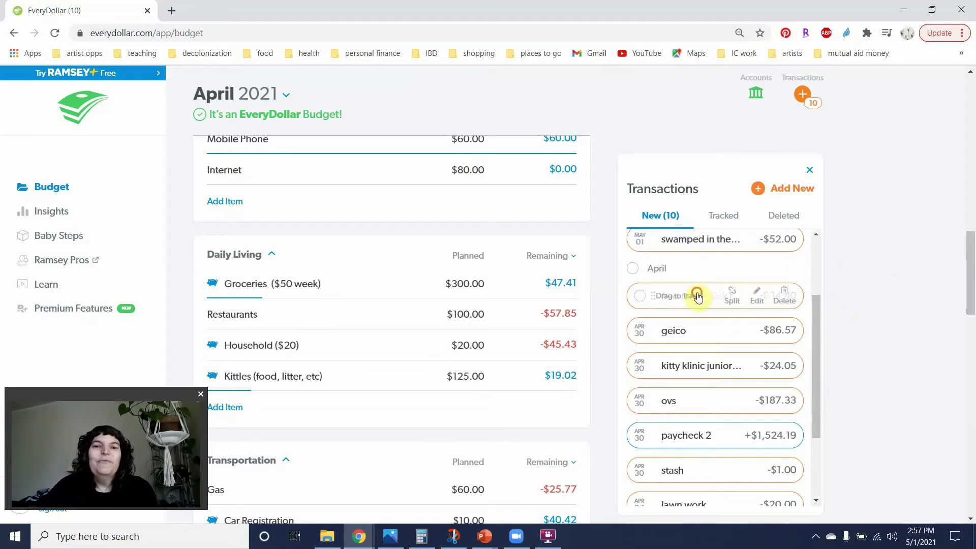
drag(697, 293, 383, 279)
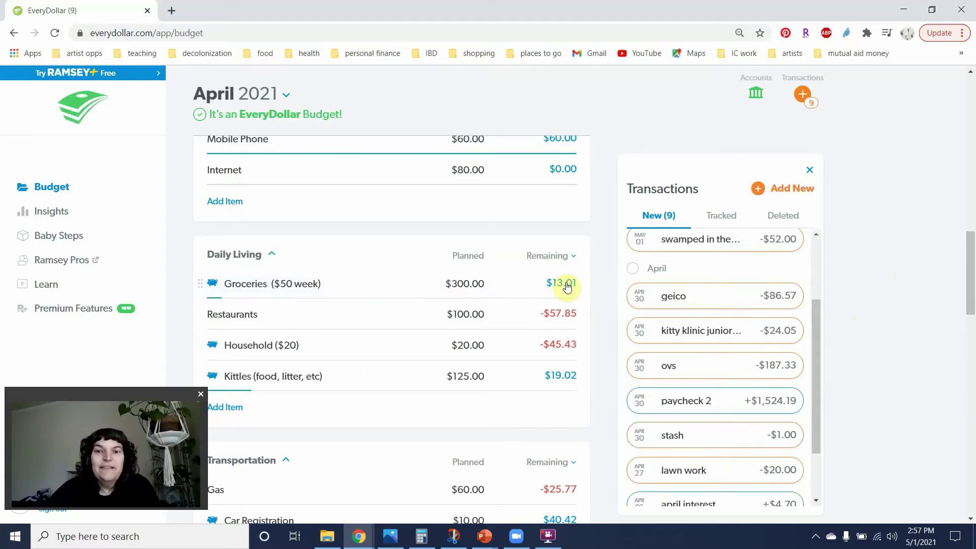
drag(971, 283, 968, 372)
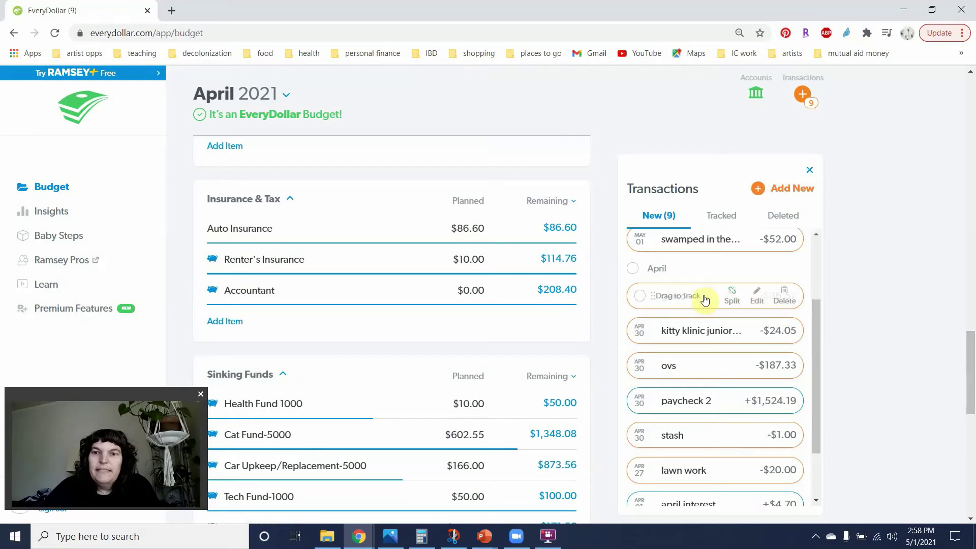
- File geico under Auto Insurance, and kitty klinic and the $187.33 ovs charge under Cat Fund-5000
drag(703, 296, 368, 233)
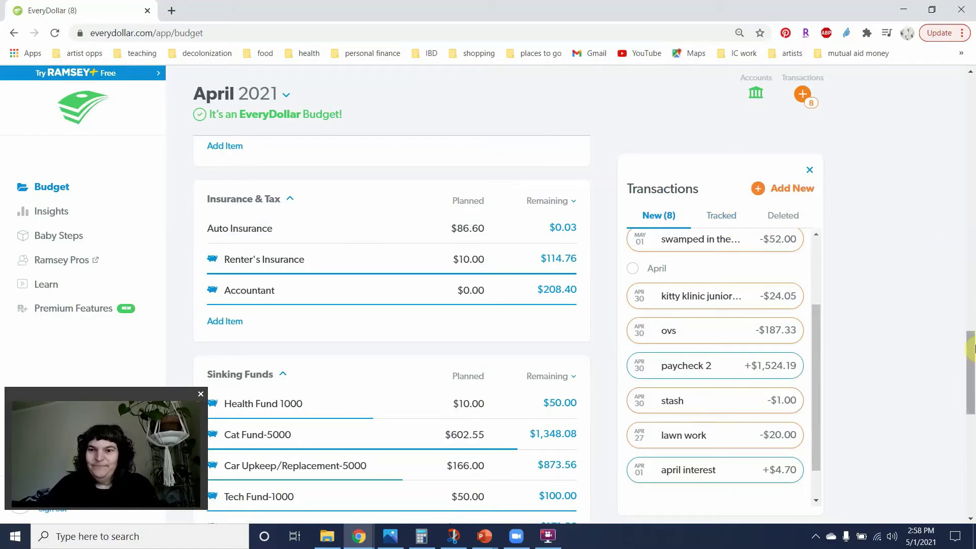
drag(971, 353, 971, 371)
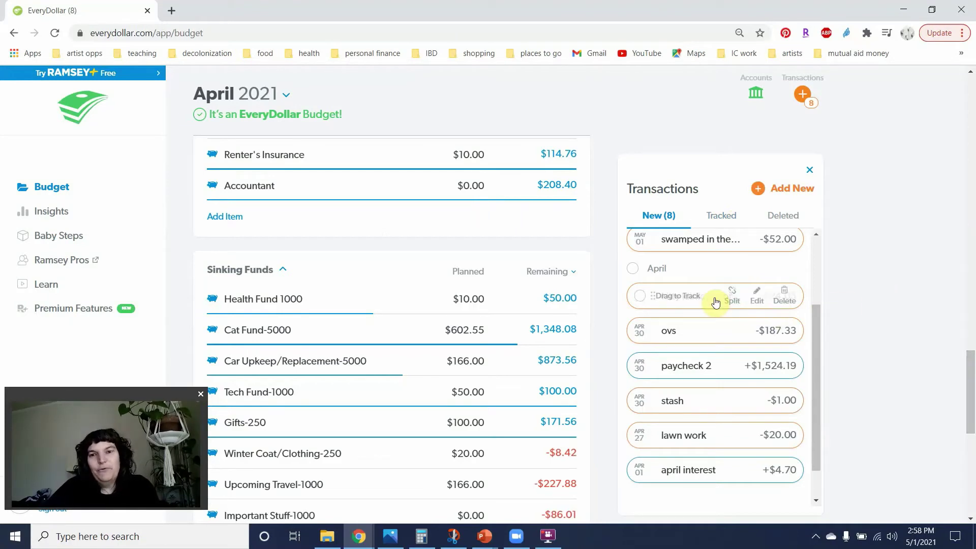
mouse_move(649, 297)
mouse_down()
mouse_move(395, 320)
mouse_move(393, 336)
mouse_up()
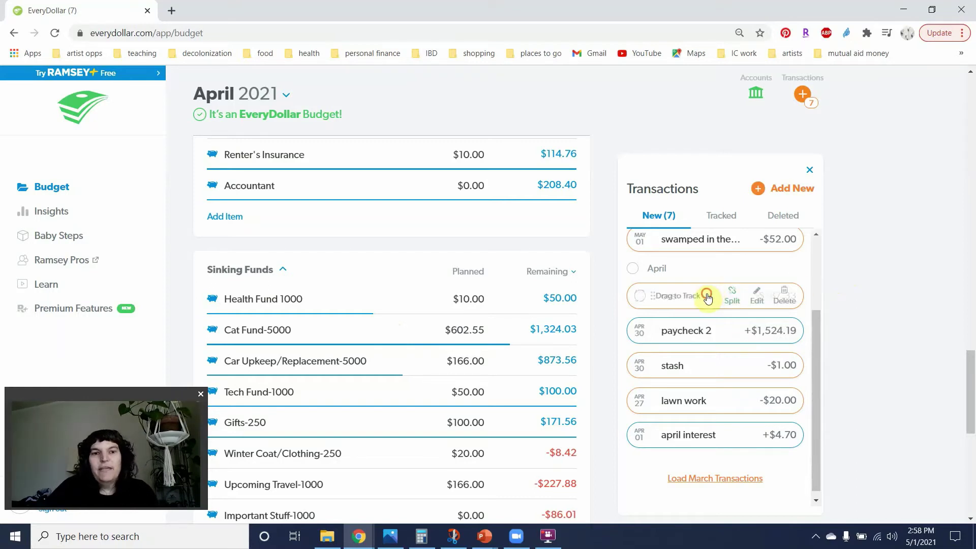
drag(706, 294, 445, 326)
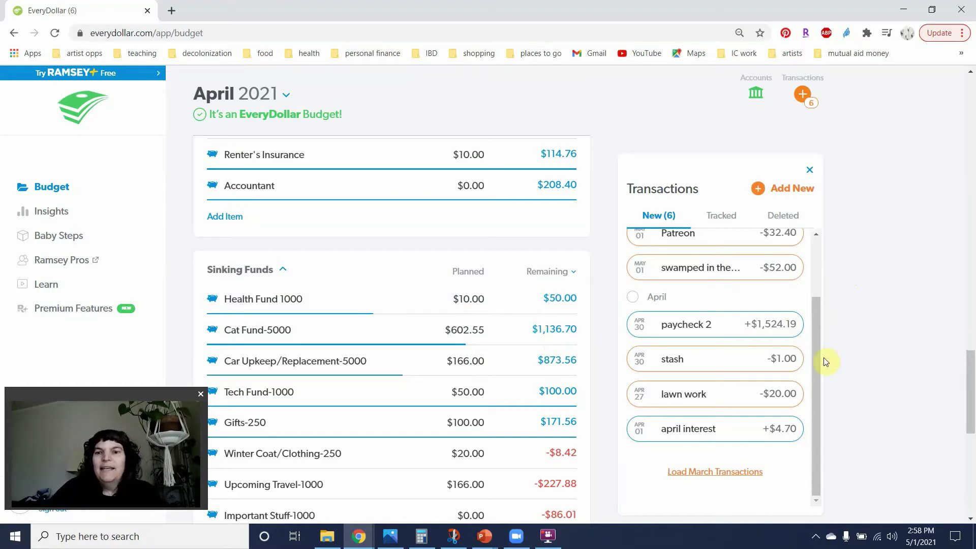
- Track the $20.00 lawn work charge under Household in Daily Living, leaving -$65.43 remaining
drag(818, 382, 815, 367)
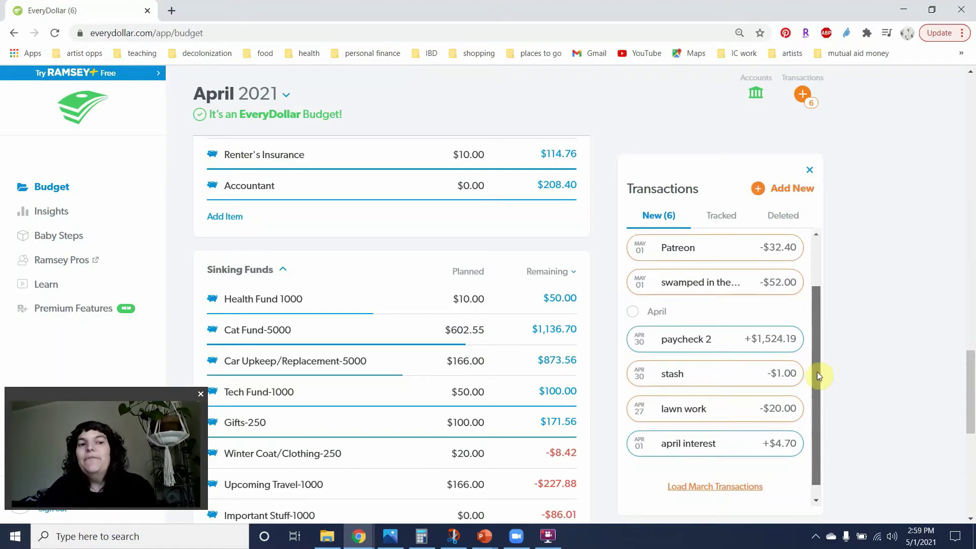
click(817, 373)
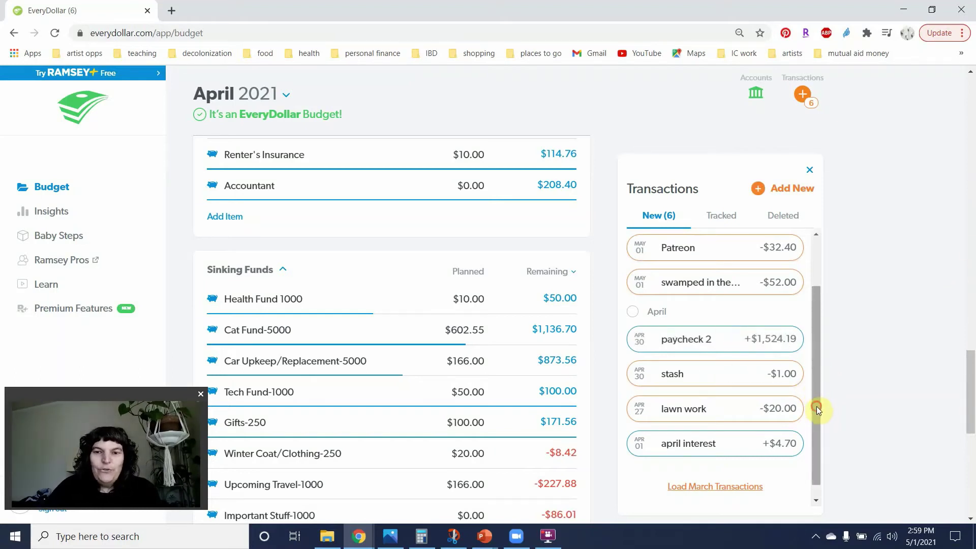
drag(816, 407, 823, 426)
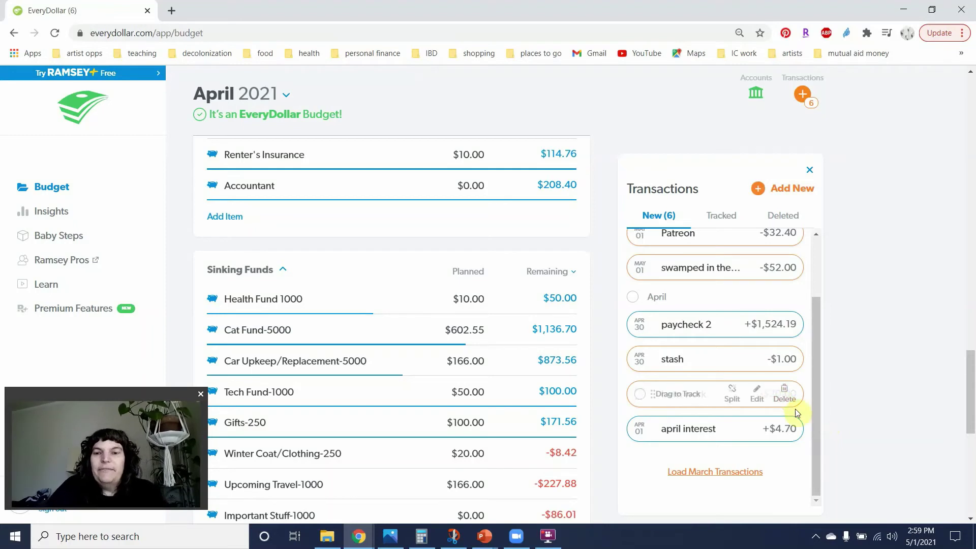
mouse_move(819, 428)
mouse_down()
mouse_move(819, 362)
mouse_move(820, 423)
mouse_up()
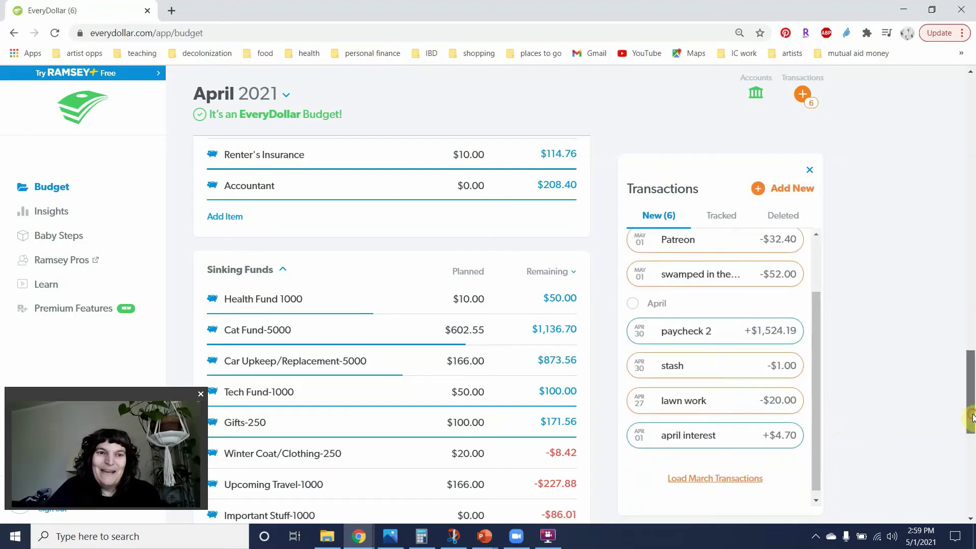
drag(972, 395, 969, 310)
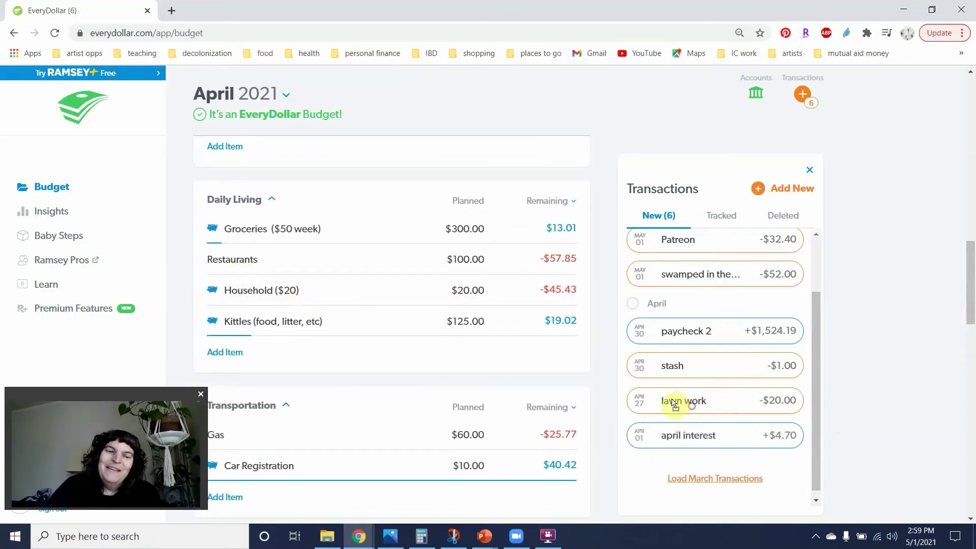
drag(678, 402, 330, 295)
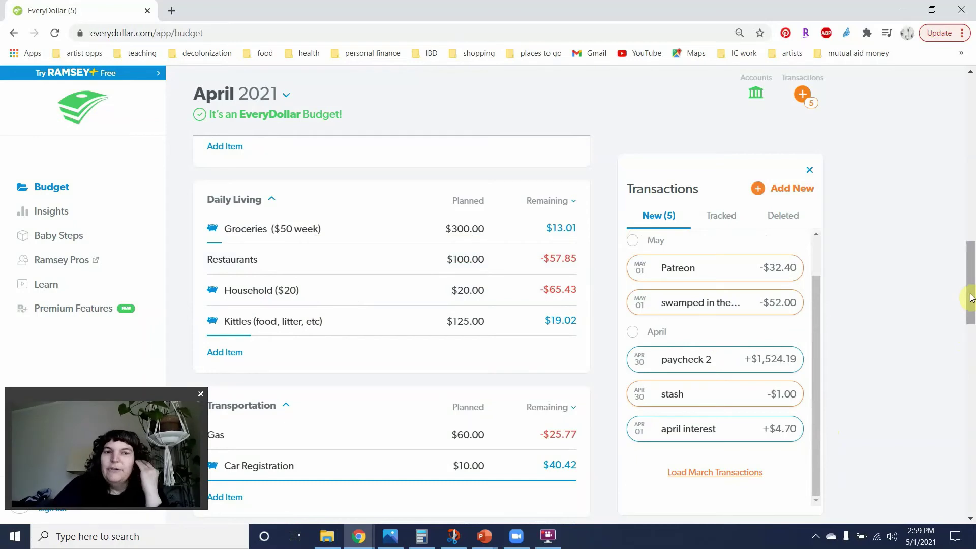
- Move the $1,524.19 paycheck 2 deposit into Next Month, raising it to $3,654.01
drag(971, 298, 966, 225)
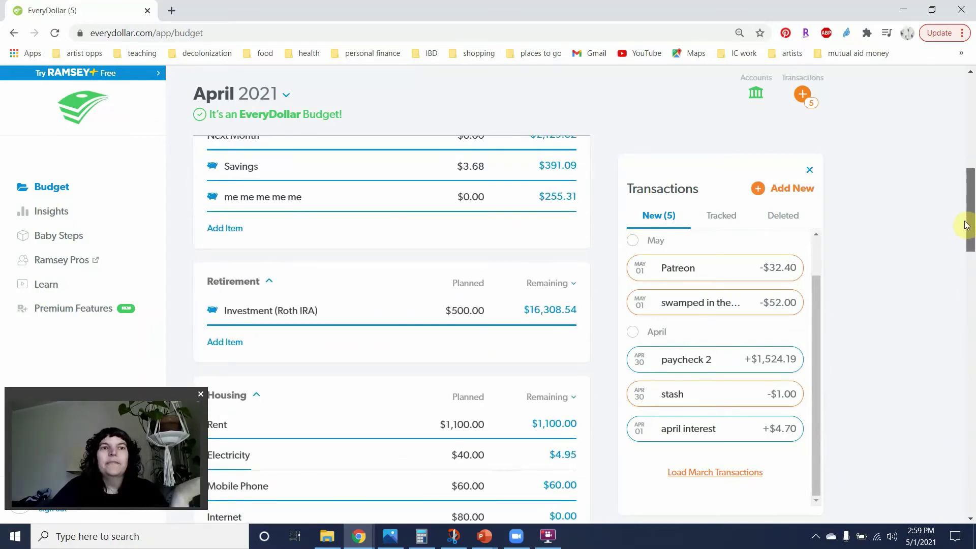
drag(966, 225, 966, 203)
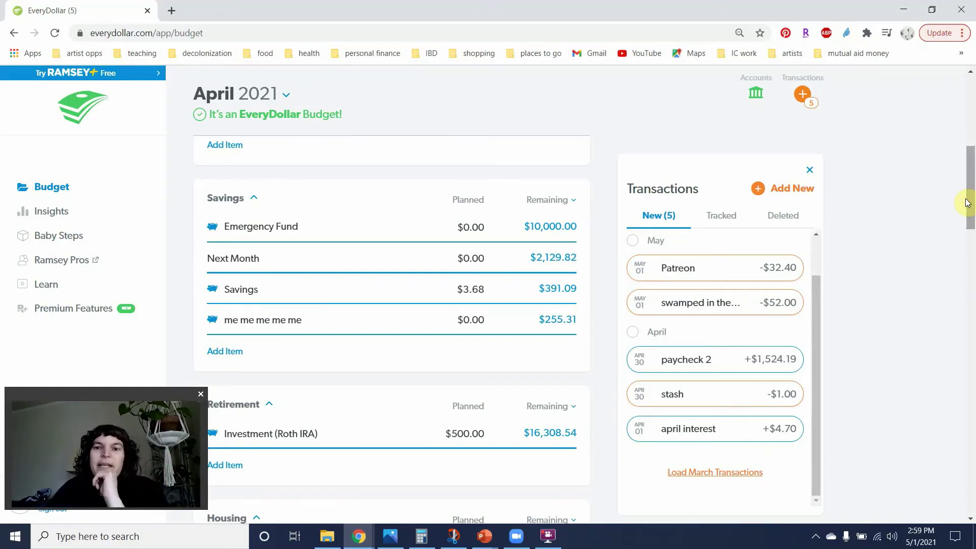
mouse_move(693, 371)
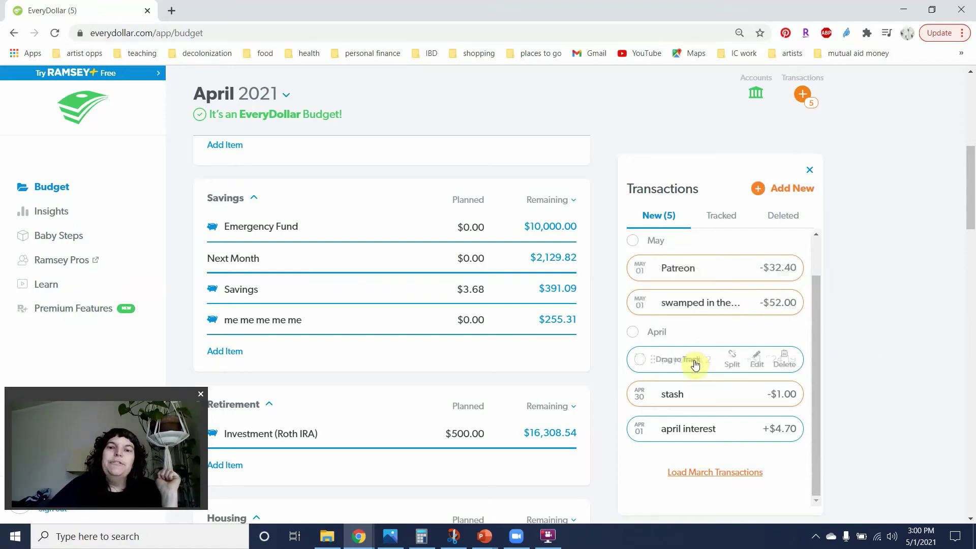
drag(695, 364, 401, 261)
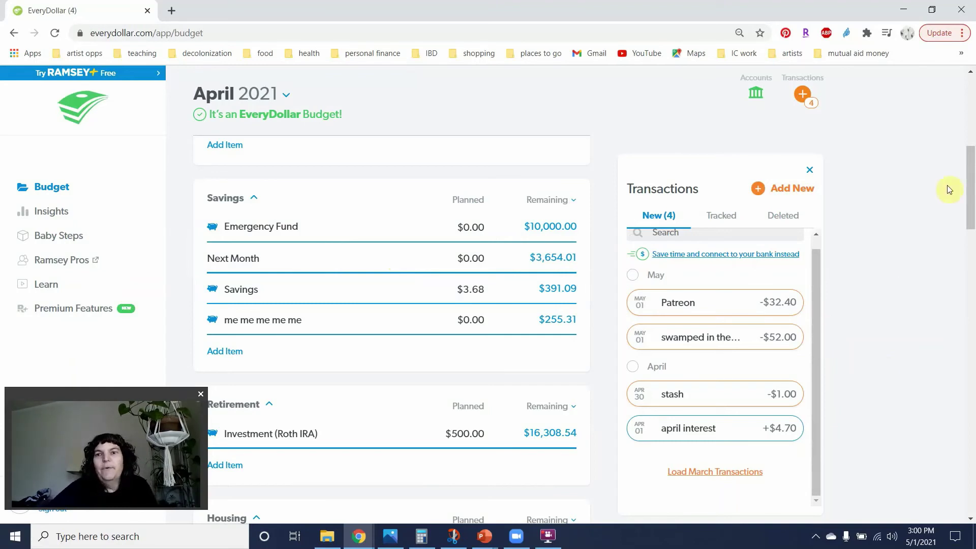
- Record the $4.70 april interest under Interest Income, bringing April's received income to $404.70
drag(969, 184, 960, 114)
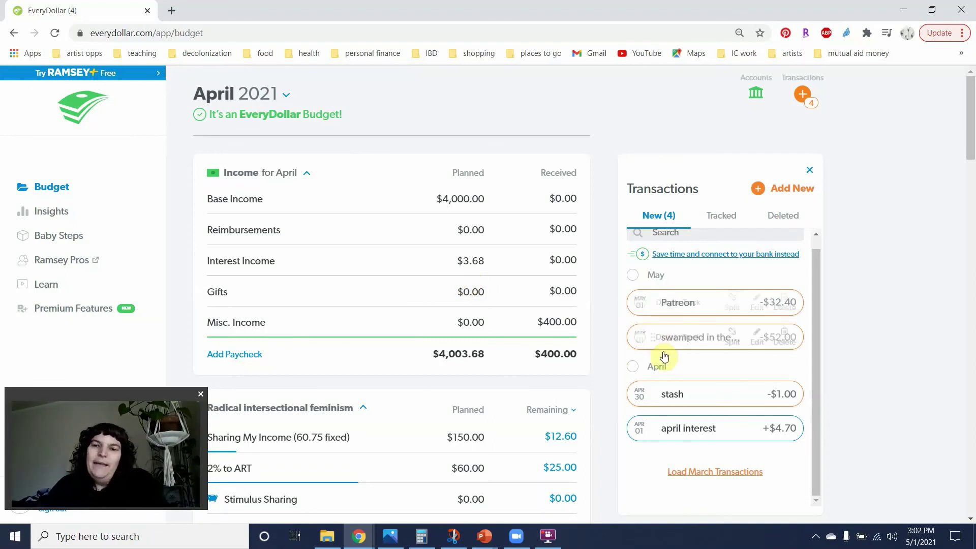
drag(732, 428, 450, 261)
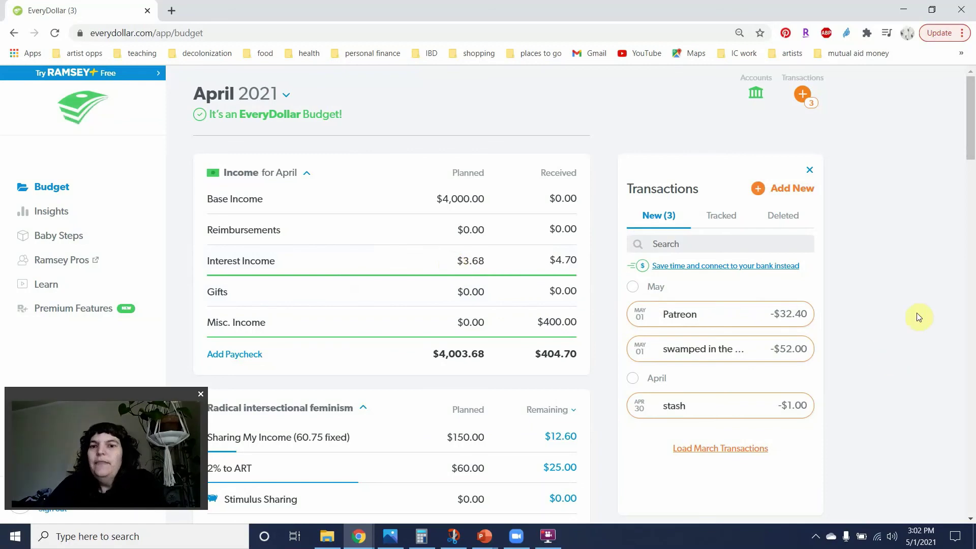
- Move the $1.00 stash transaction onto the FUN! line under Personal Spending
drag(971, 137, 971, 367)
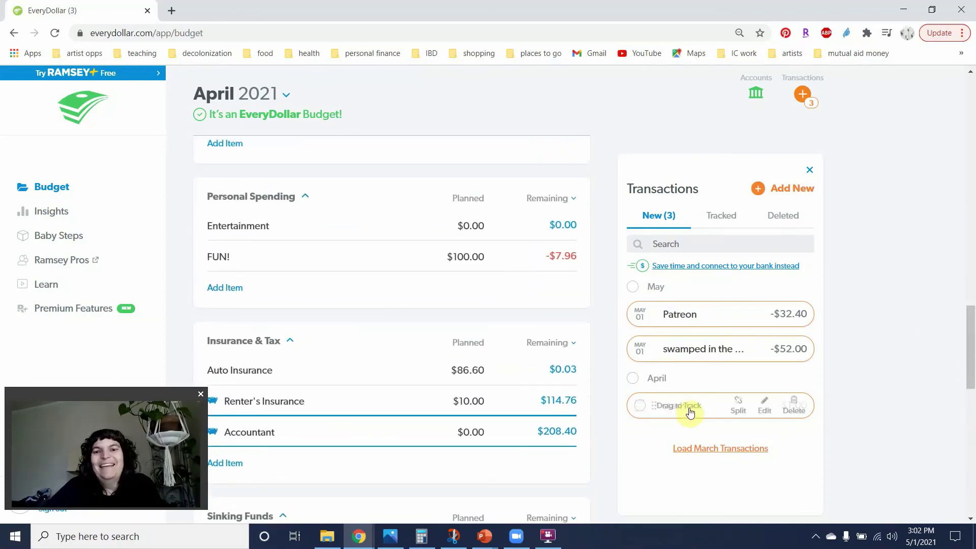
drag(689, 408, 336, 260)
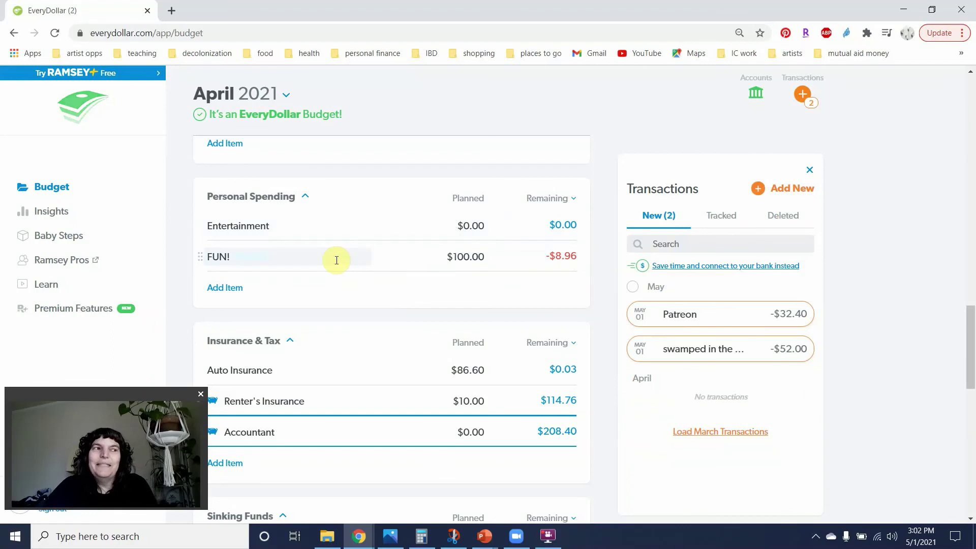